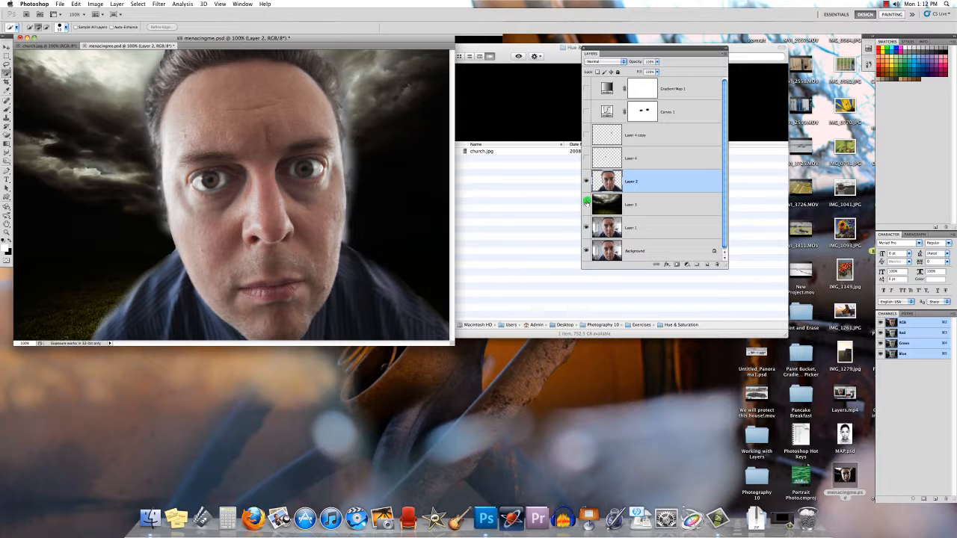
Step: Isolate the cut-out portrait on Layer 2 by hiding Layer 3, Layer 1 and the Background layer
left_click(587, 201)
left_click(586, 181)
left_click(587, 227)
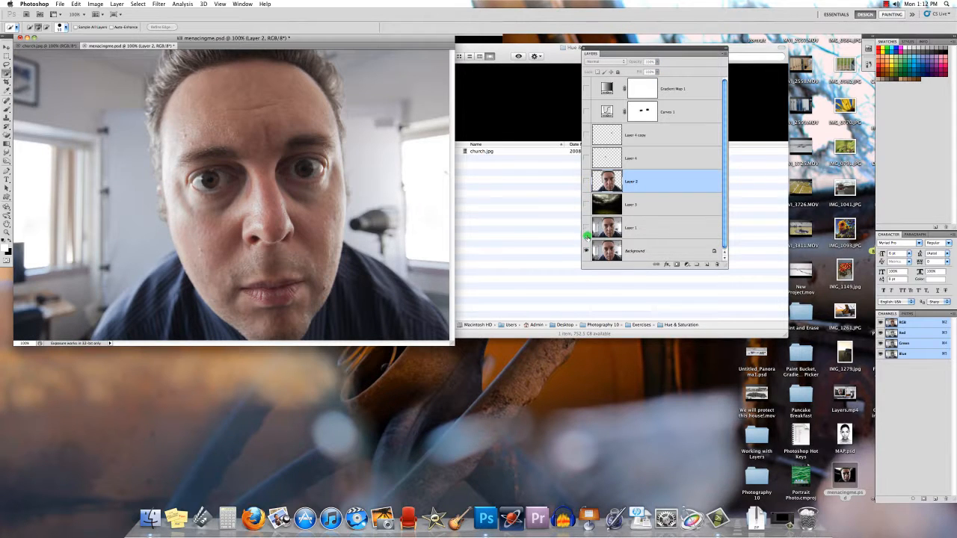
left_click(586, 252)
left_click(587, 181)
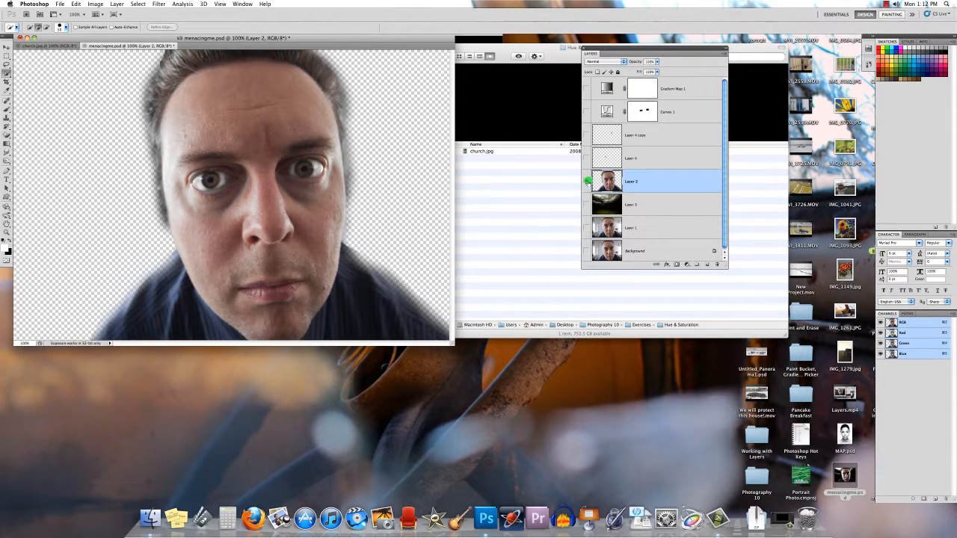
Step: Show the Gradient Map 1 and Curves 1 adjustment layers over Layer 2, comparing the portrait with and without them
left_click(585, 89)
left_click(585, 89)
left_click(585, 89)
left_click(584, 181)
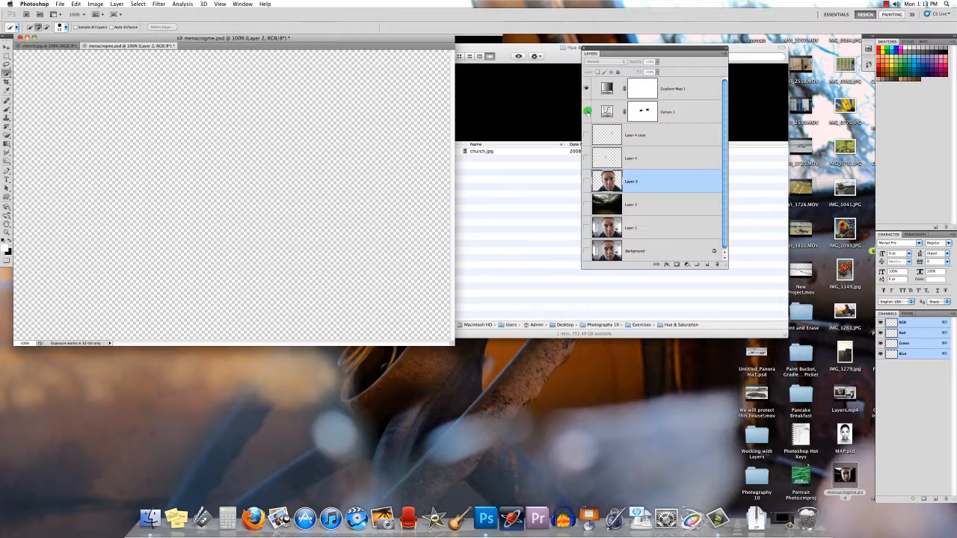
left_click(589, 180)
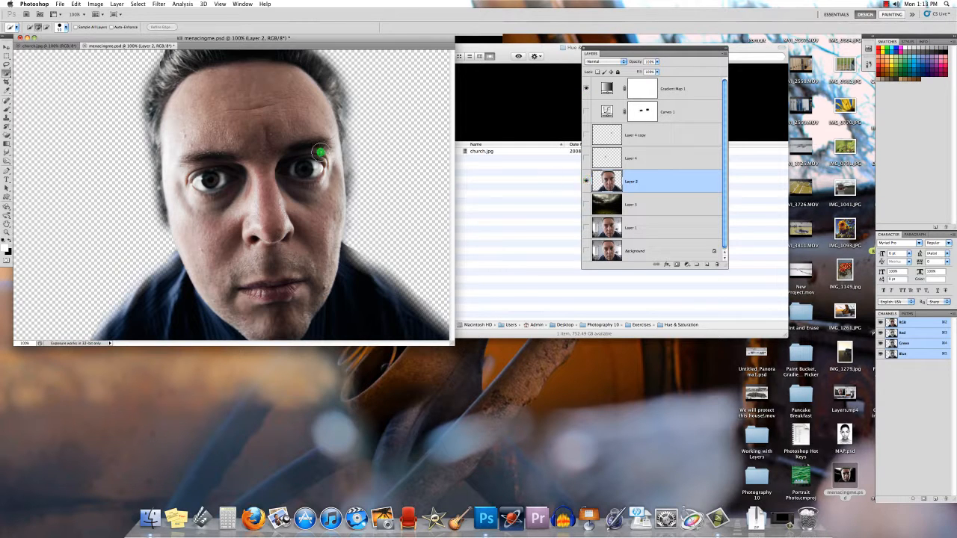
left_click(589, 113)
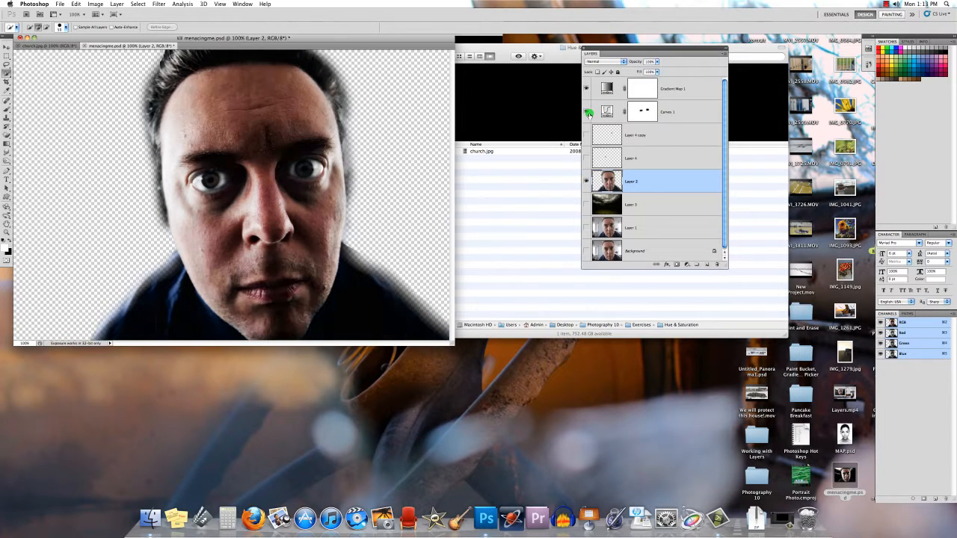
left_click(588, 114)
left_click(588, 114)
Step: Add a Hue/Saturation adjustment layer above Layer 2 and raise its hue until the skin turns green
left_click(687, 266)
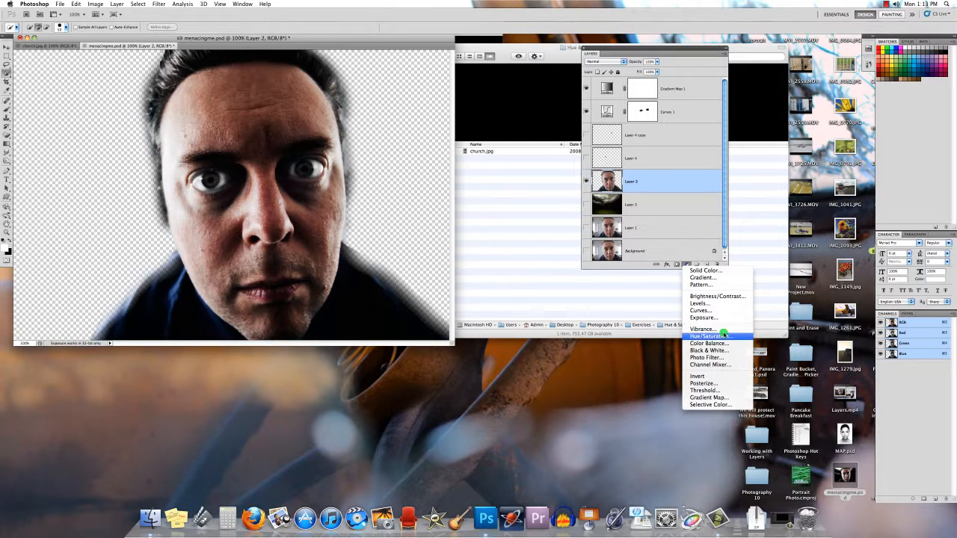
left_click(725, 337)
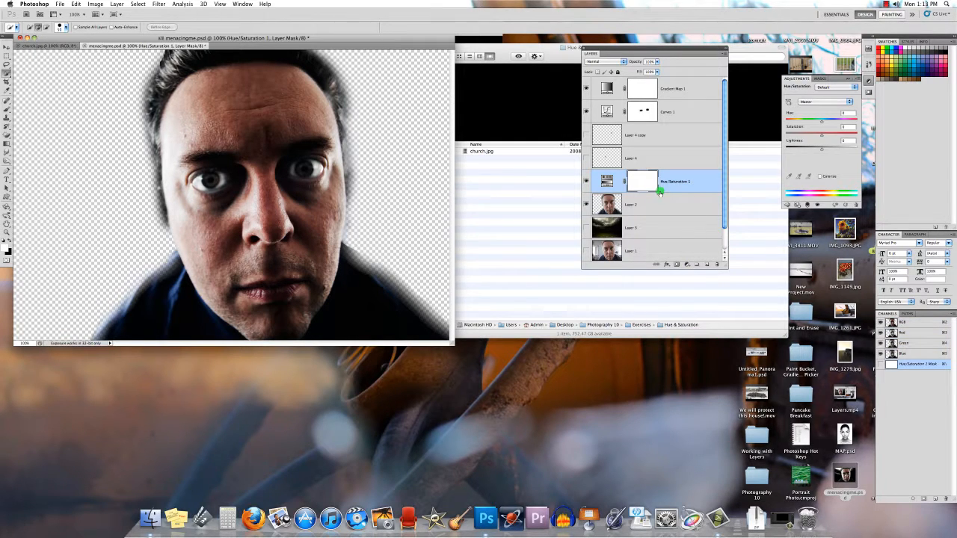
mouse_move(822, 121)
left_mouse_down()
mouse_move(831, 120)
mouse_move(814, 121)
mouse_move(839, 123)
left_mouse_up()
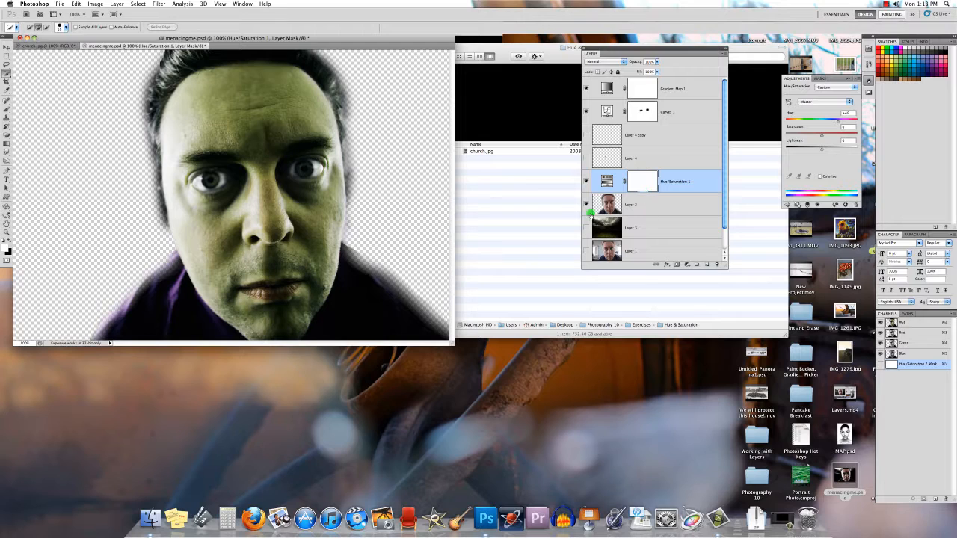
Step: Show Layer 3 and Layer 1 again and clip the Hue/Saturation adjustment to Layer 2
left_click(587, 227)
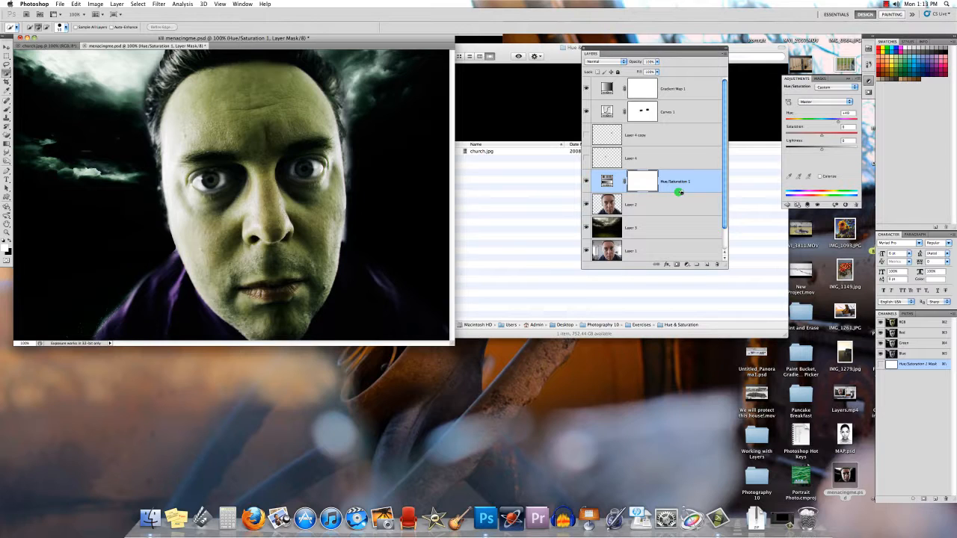
left_click(680, 193, "alt")
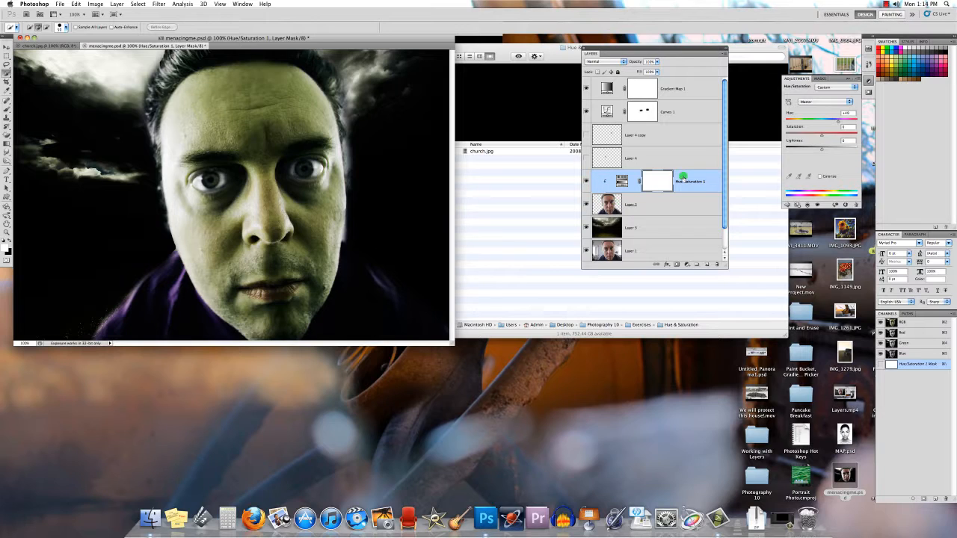
left_click(683, 191, "alt")
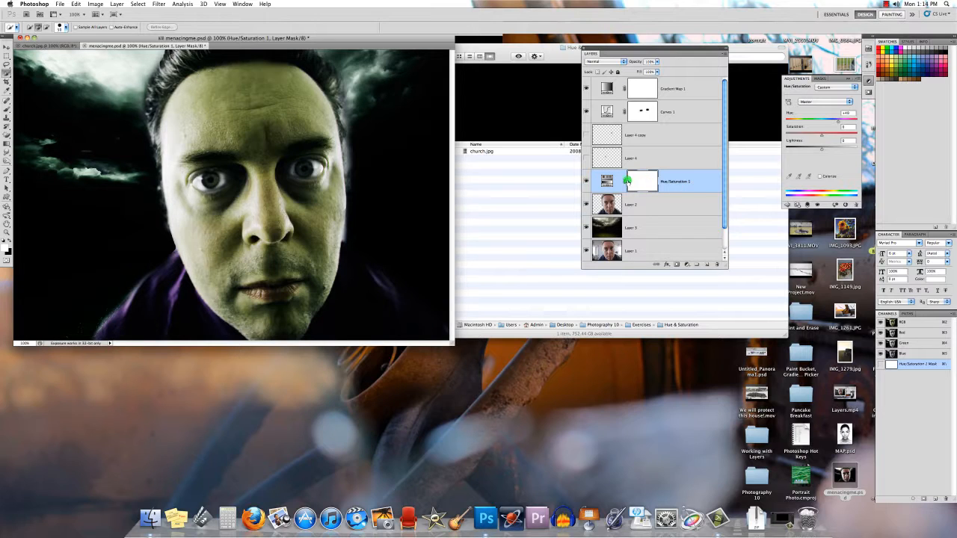
left_click(689, 192, "alt")
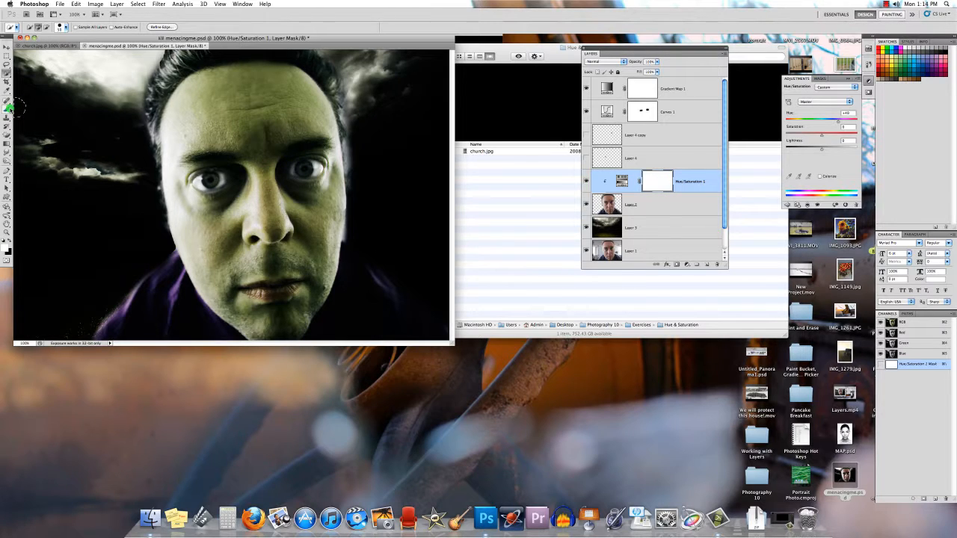
Step: Paint black on the Hue/Saturation mask over both eyes and the lips with a small brush to restore their original colour
left_click(6, 110)
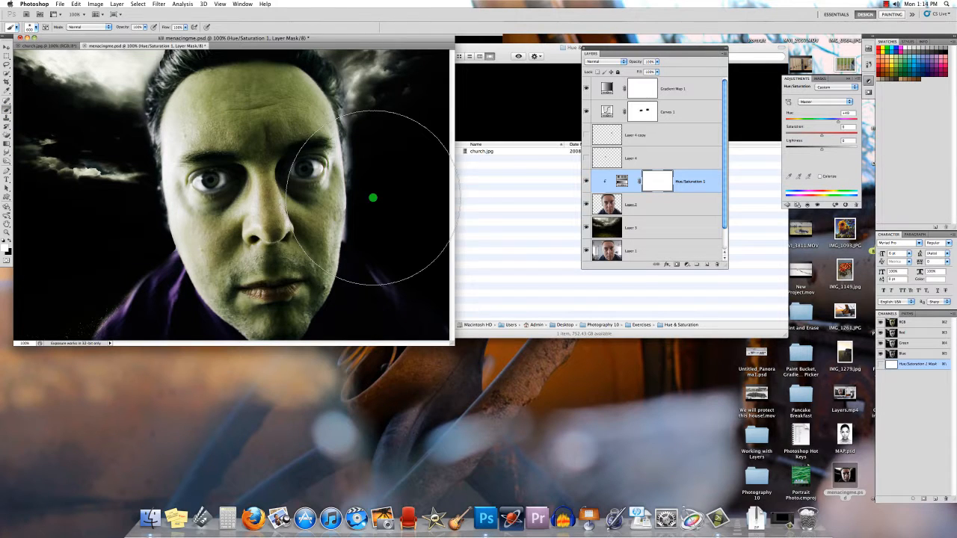
key("bracketleft")
key("bracketleft")
key("bracketleft")
key("bracketleft")
key("bracketleft")
key("bracketleft")
key("bracketleft")
key("bracketleft")
key("bracketleft")
key("bracketleft")
key("bracketleft")
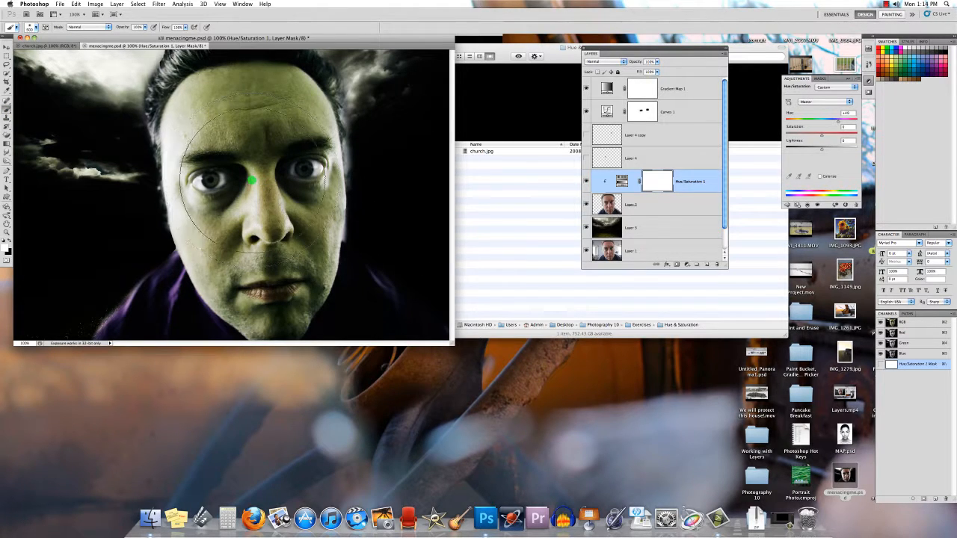
left_click(215, 179)
left_click(6, 236)
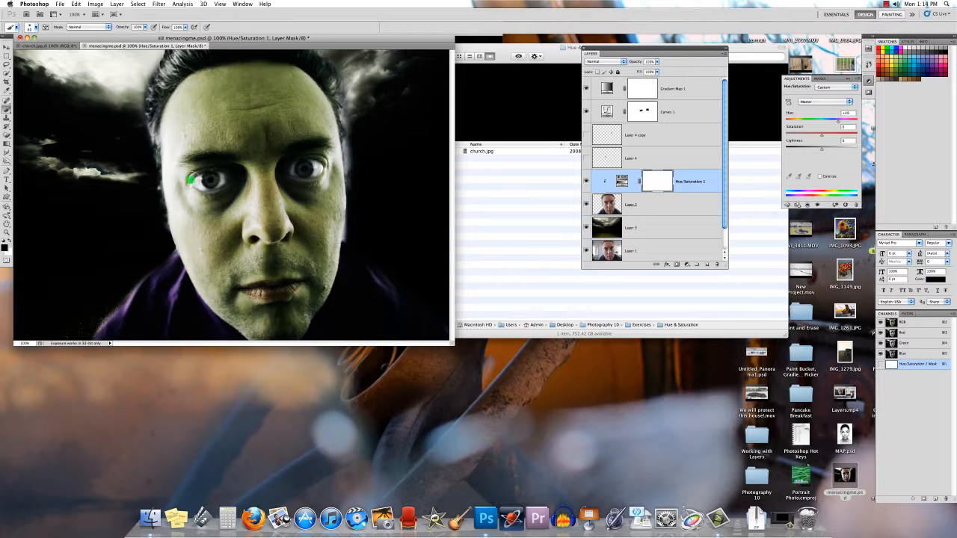
left_click(211, 180)
left_click(306, 165)
left_click_drag(251, 292, 298, 285)
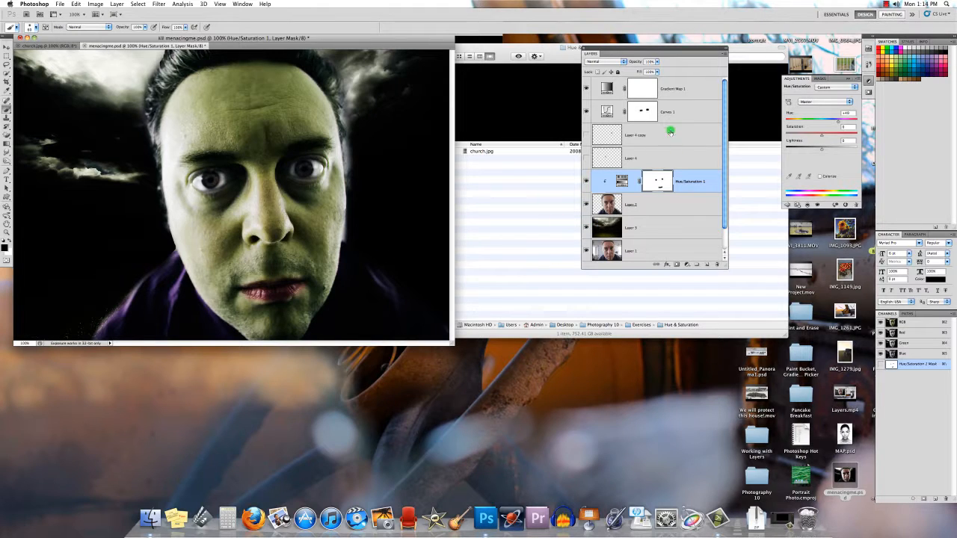
Step: Switch to the church.jpg document
left_click(45, 46)
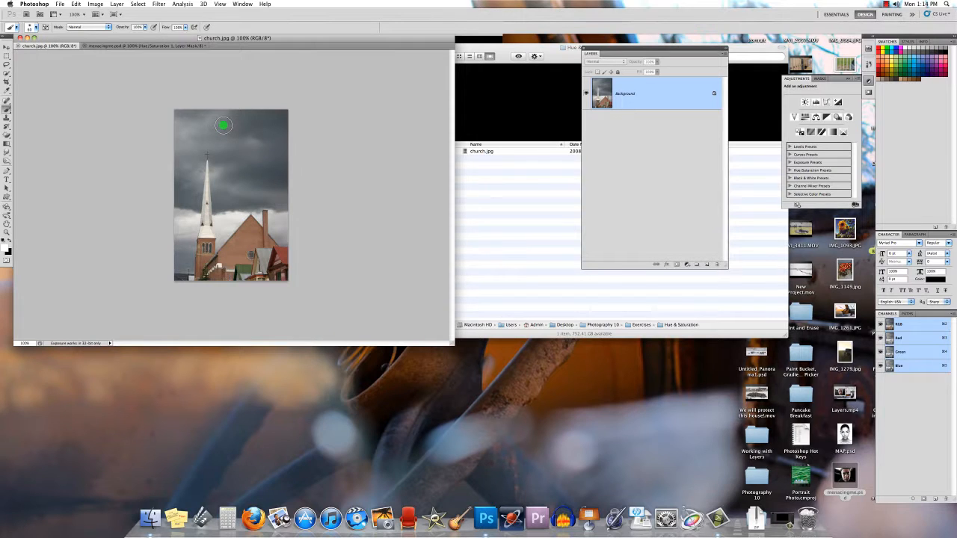
Step: Try a Shadows/Highlights adjustment on the church photo with shadows at 17% and highlights at 22%
left_click(101, 4)
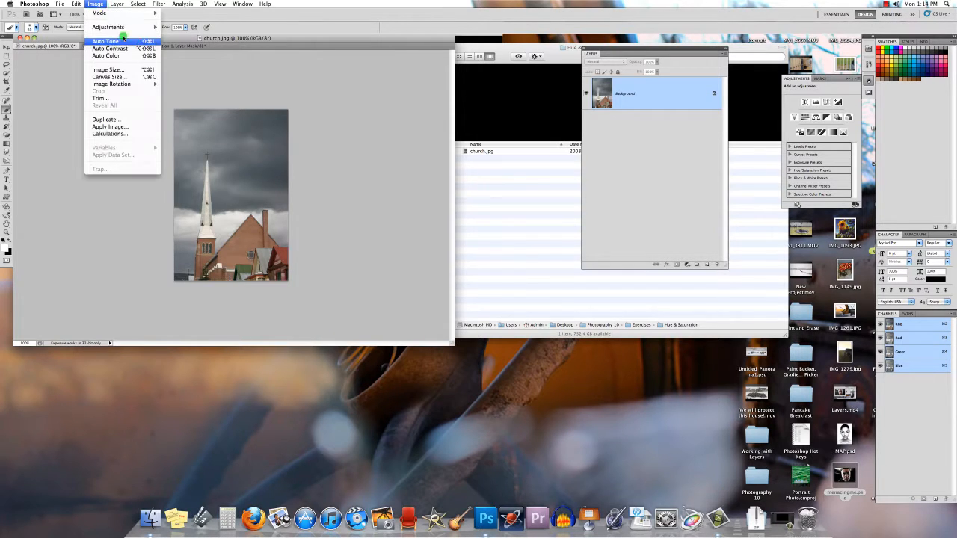
mouse_move(138, 30)
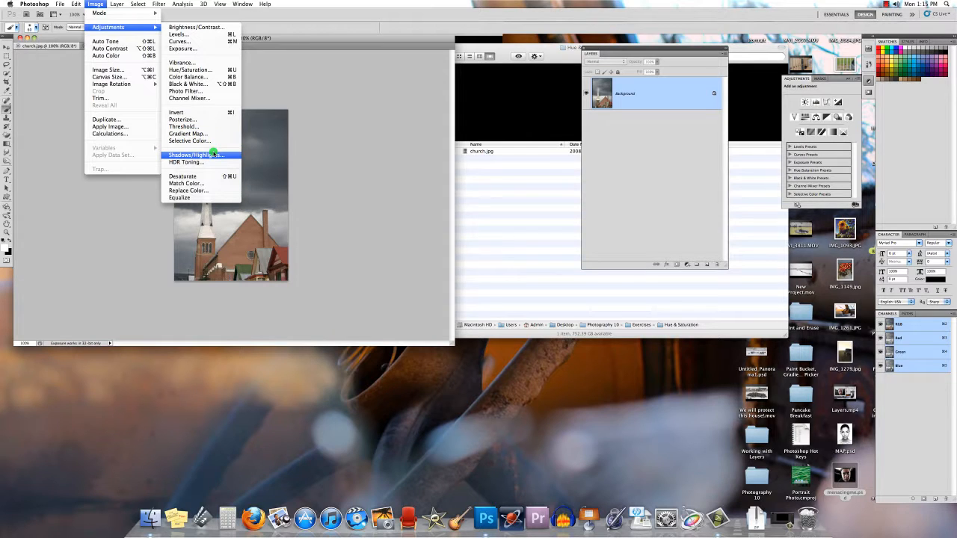
left_click(214, 154)
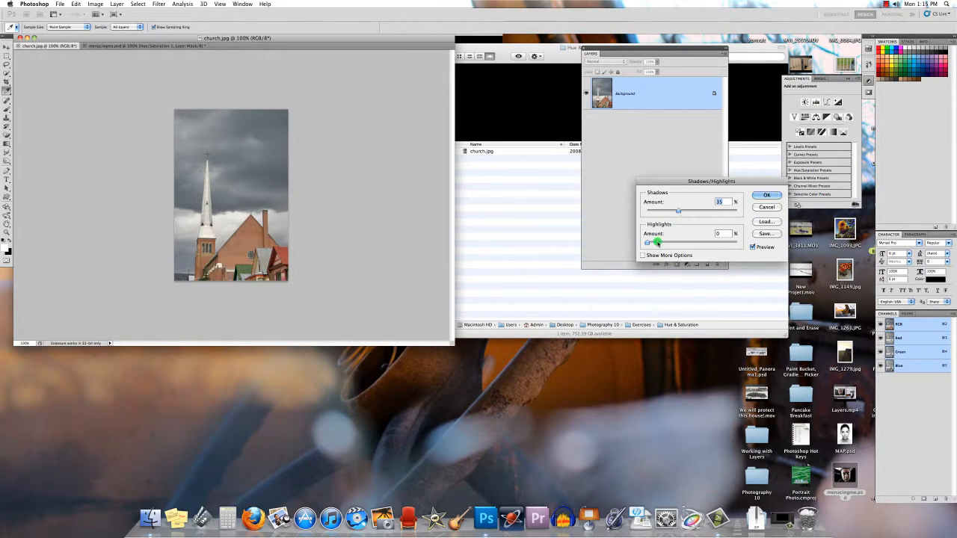
mouse_move(650, 242)
left_mouse_down()
mouse_move(696, 240)
mouse_move(647, 243)
left_mouse_up()
left_click_drag(678, 211, 667, 241)
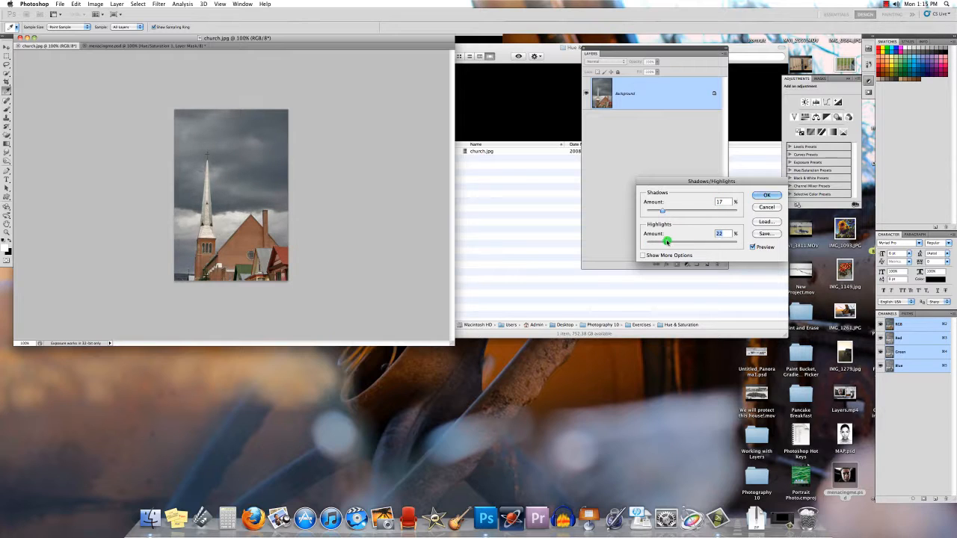
left_click(766, 195)
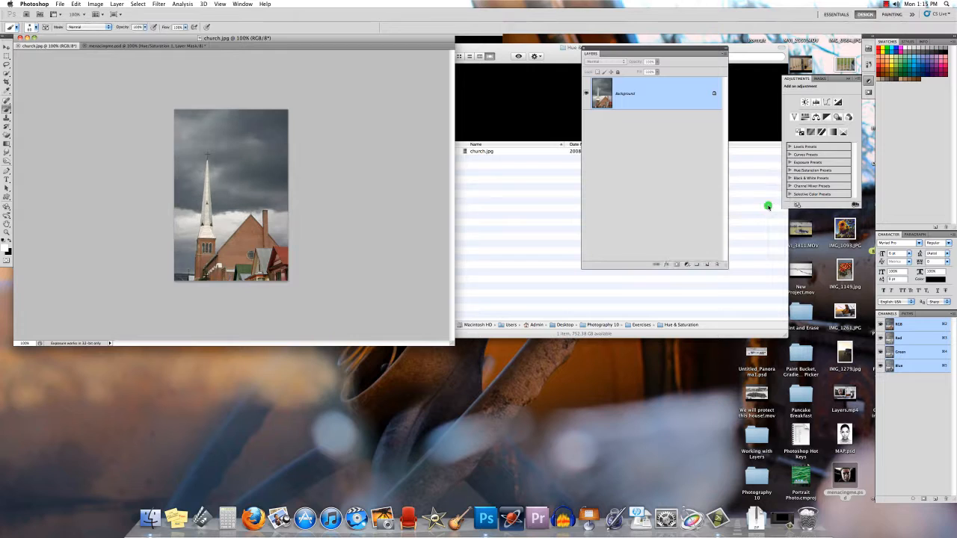
Step: Try a direct Hue/Saturation adjustment on the church photo with hue -15, saturation +46 and lightness +8
left_click(96, 4)
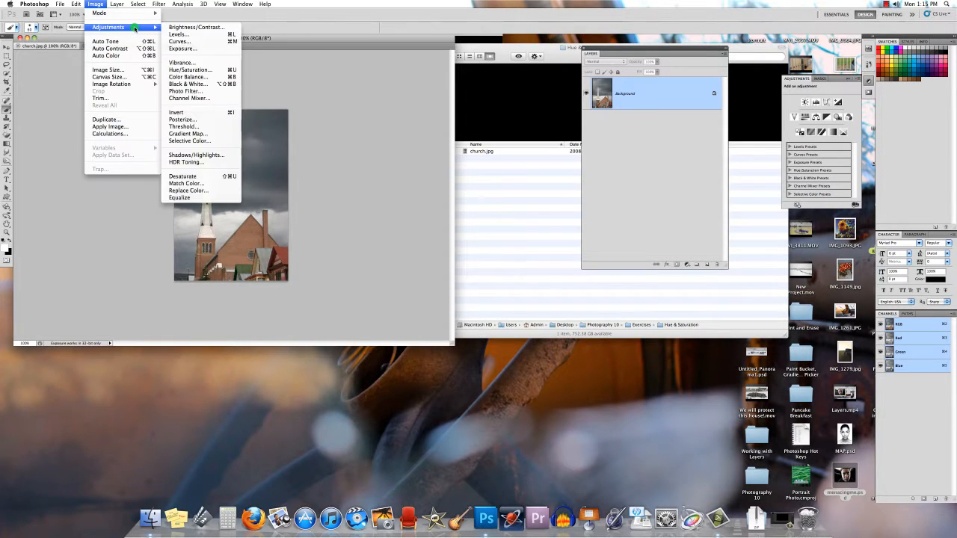
left_click(203, 70)
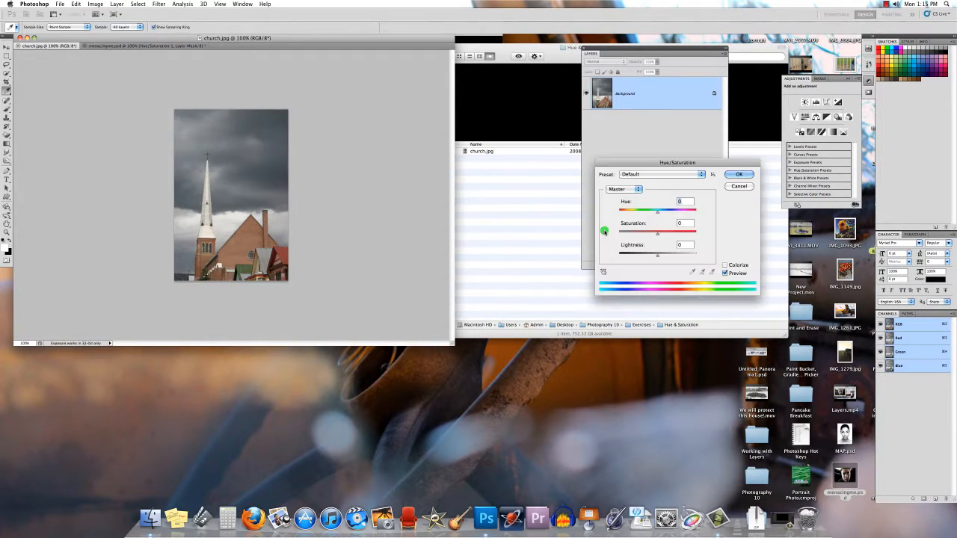
left_click_drag(657, 232, 661, 254)
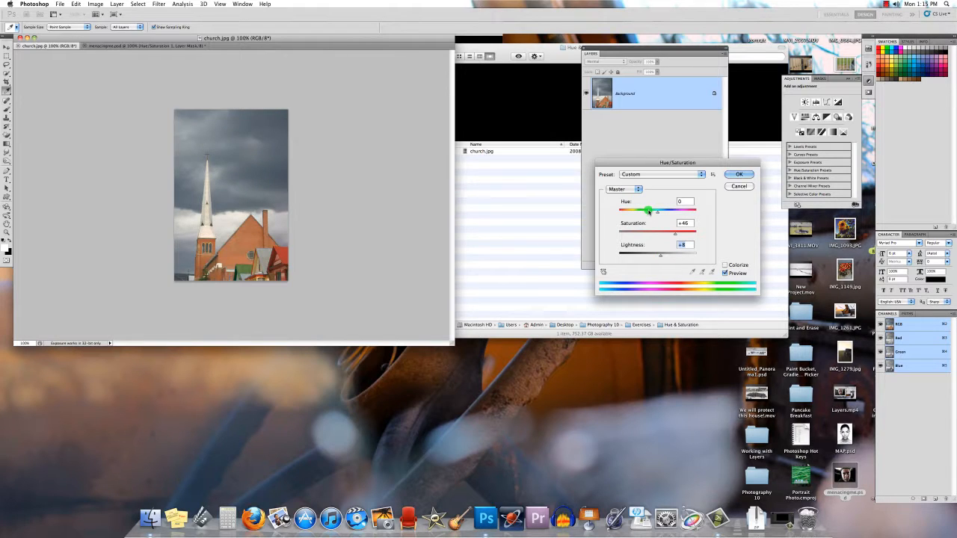
left_click_drag(649, 213, 653, 214)
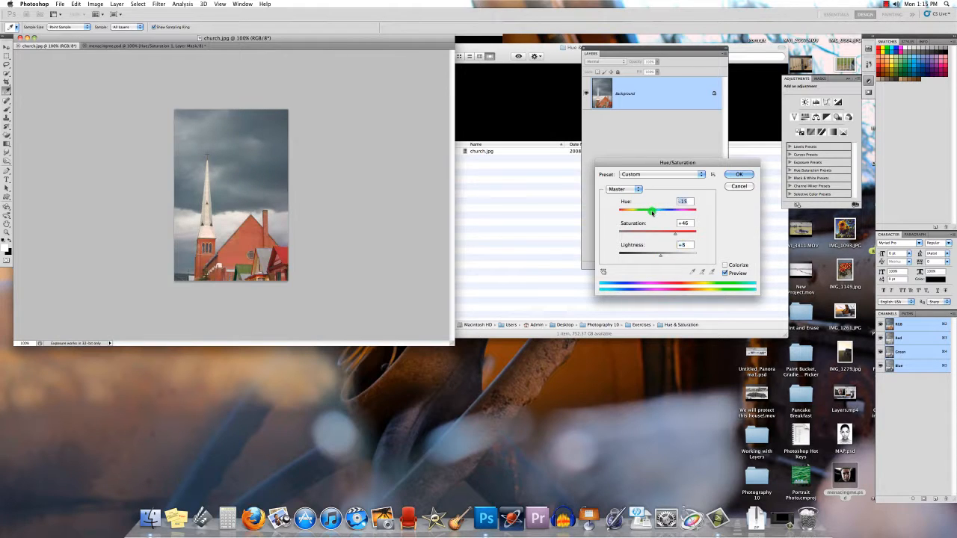
left_click(739, 185)
key("b")
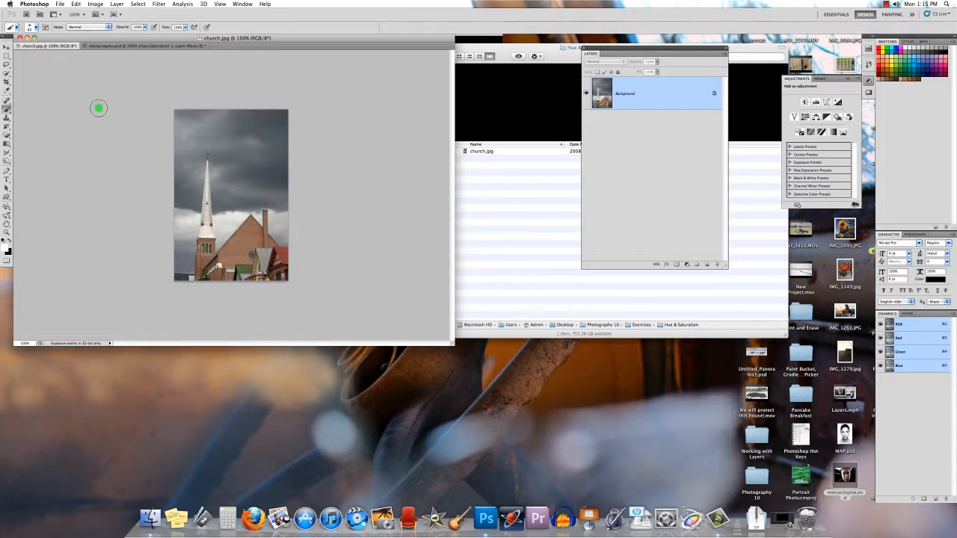
Step: Apply HDR Toning to the church photo with gamma 2.15, exposure +0.22, detail +117%, shadow +37% and reduced highlights
left_click(93, 3)
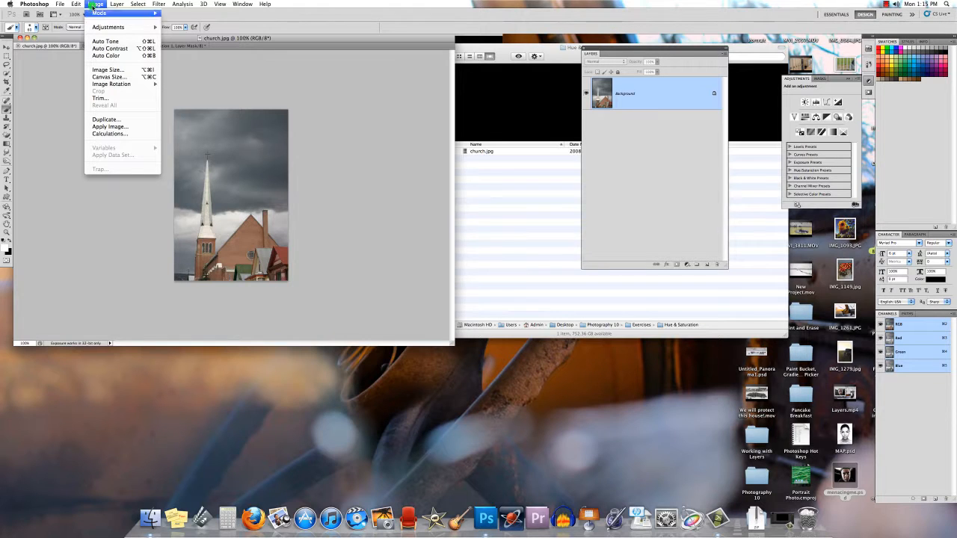
mouse_move(118, 30)
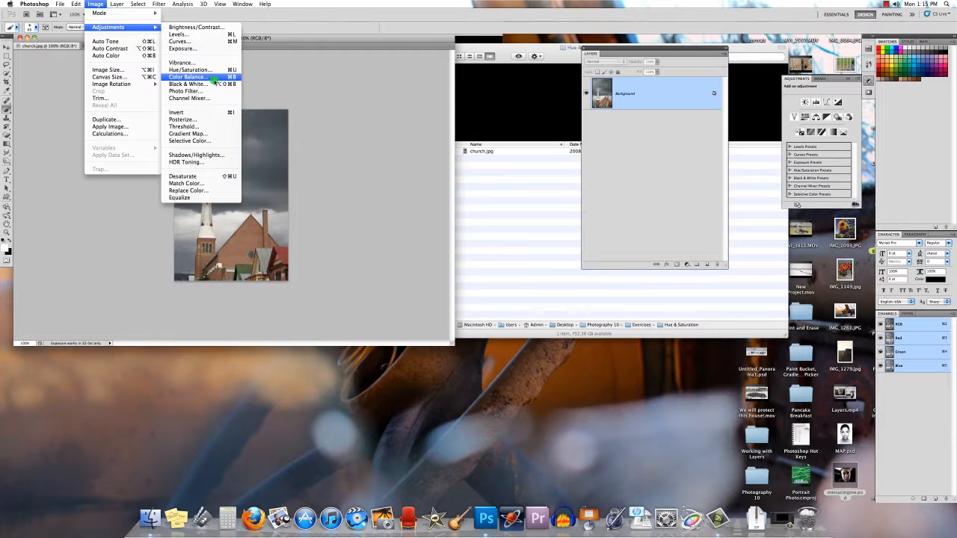
left_click(234, 161)
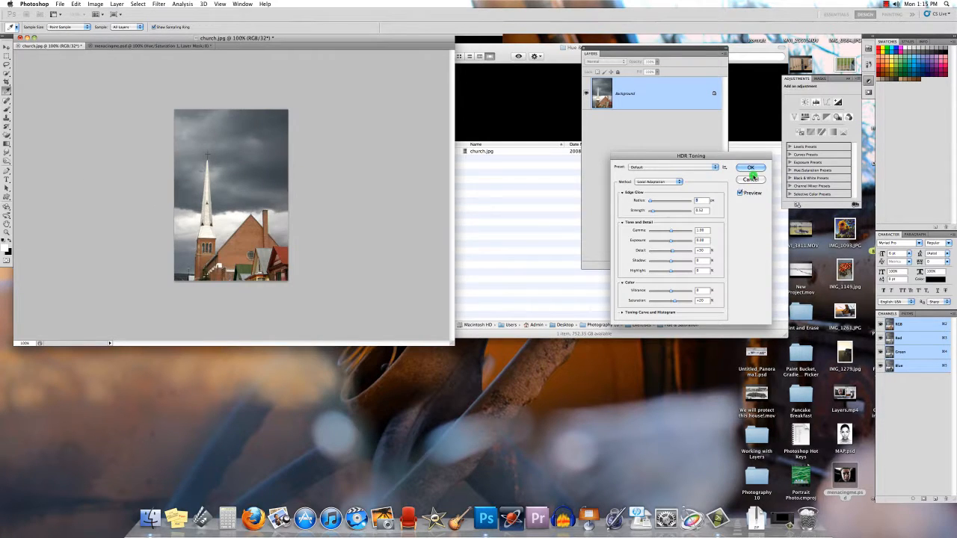
left_click_drag(672, 232, 662, 272)
left_click(679, 260)
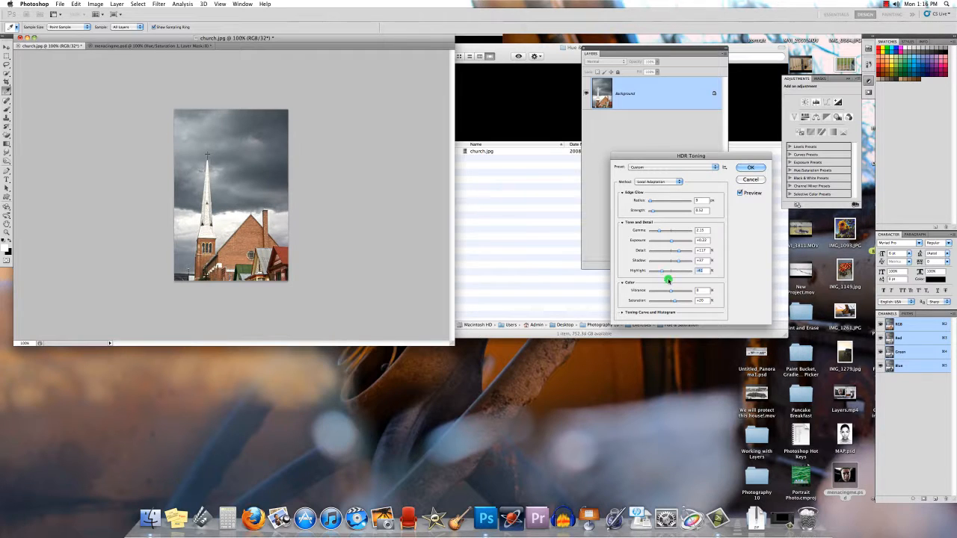
left_click(747, 166)
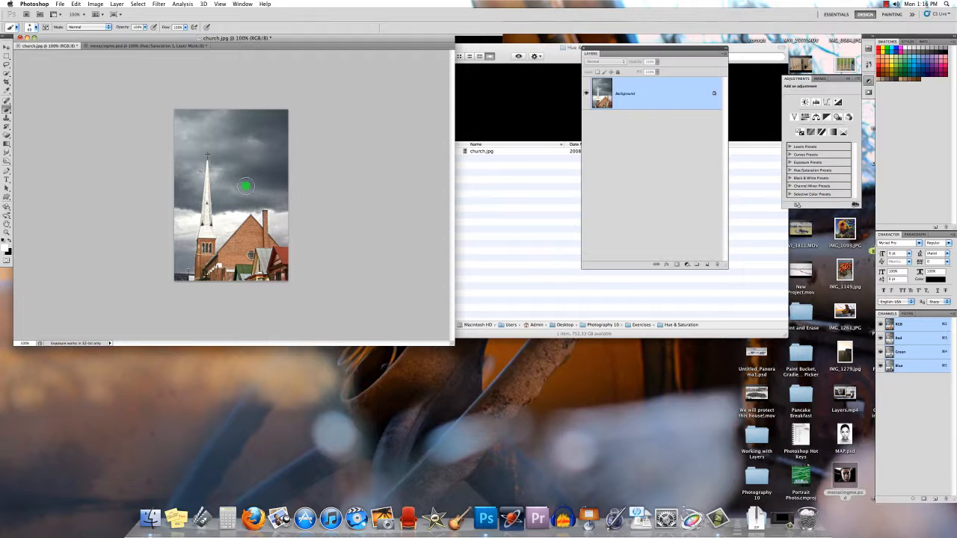
Step: Return to the menacingme.psd document and view the available adjustment layer types
left_click(141, 46)
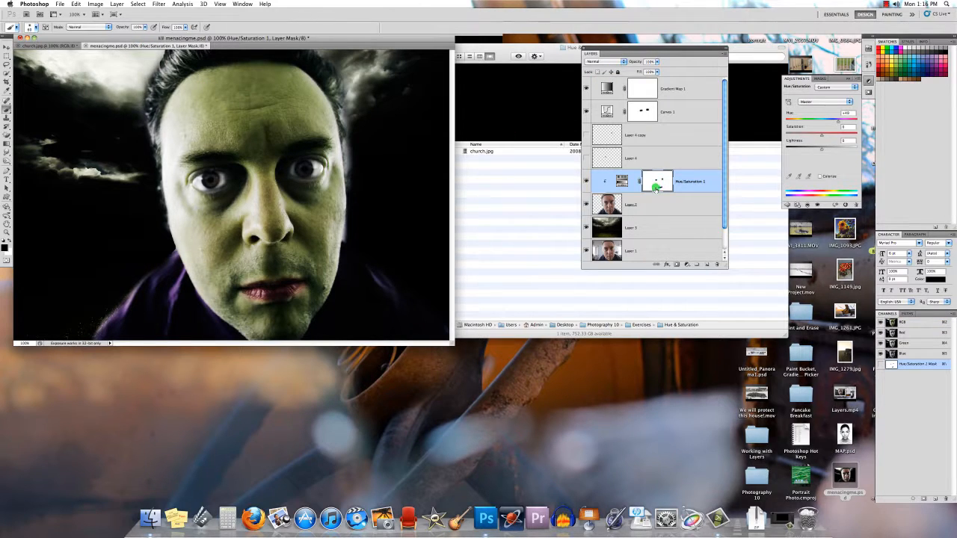
left_click(687, 264)
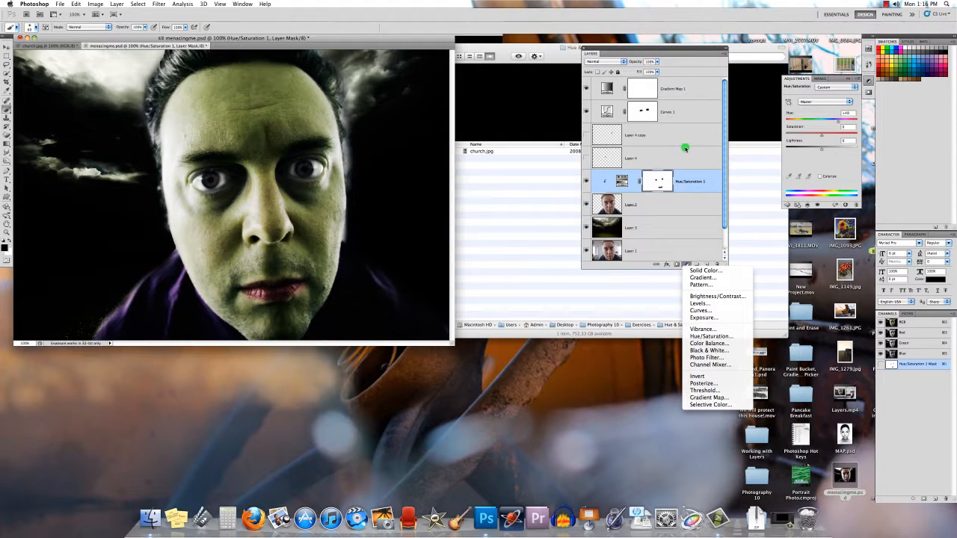
left_click(886, 4)
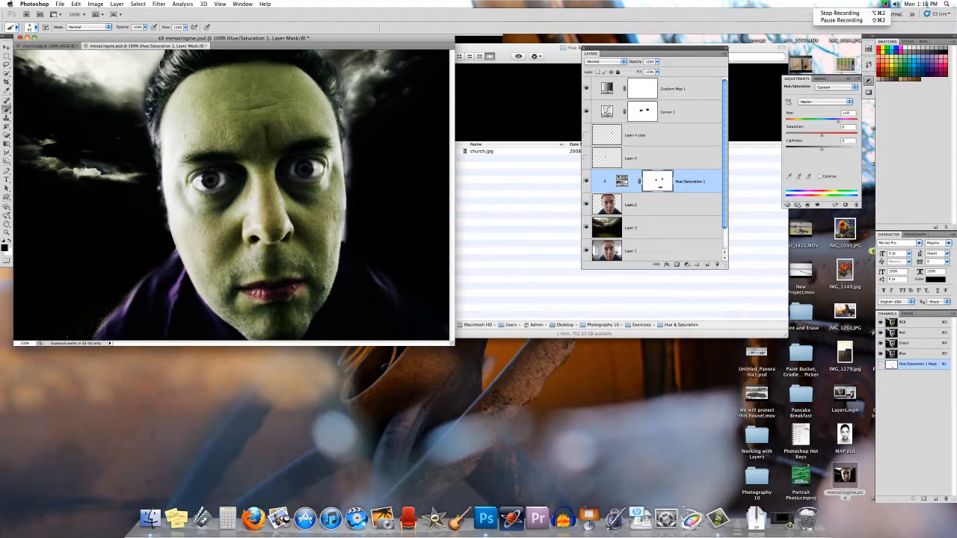